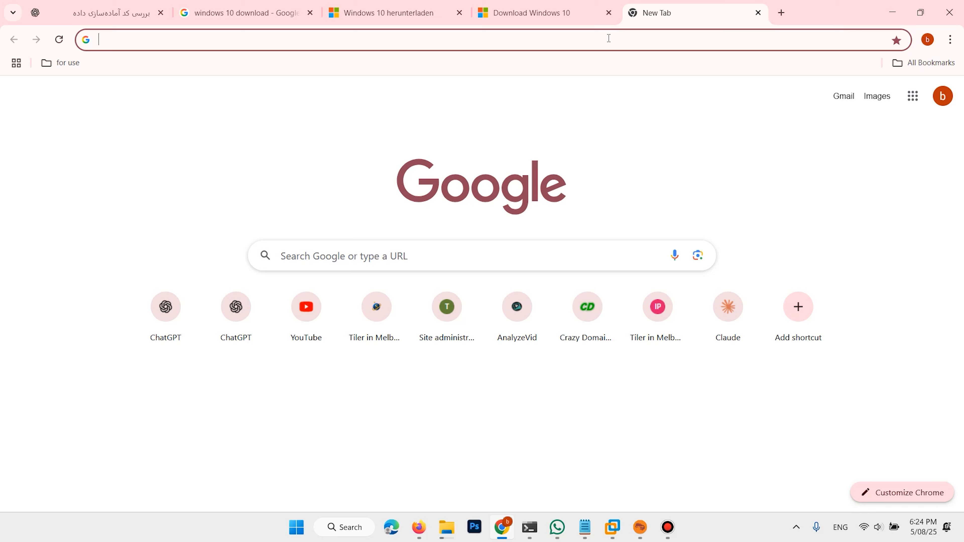
Search Google for rufus and open the official Rufus website result in a new tab.
{"action": "type", "text": "ru"}
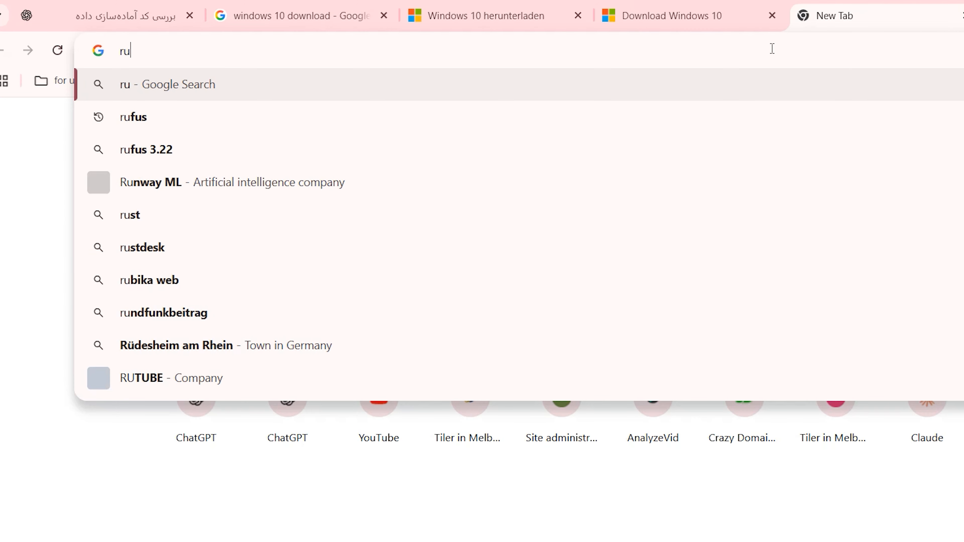
{"action": "key", "text": "Down"}
{"action": "key", "text": "Return"}
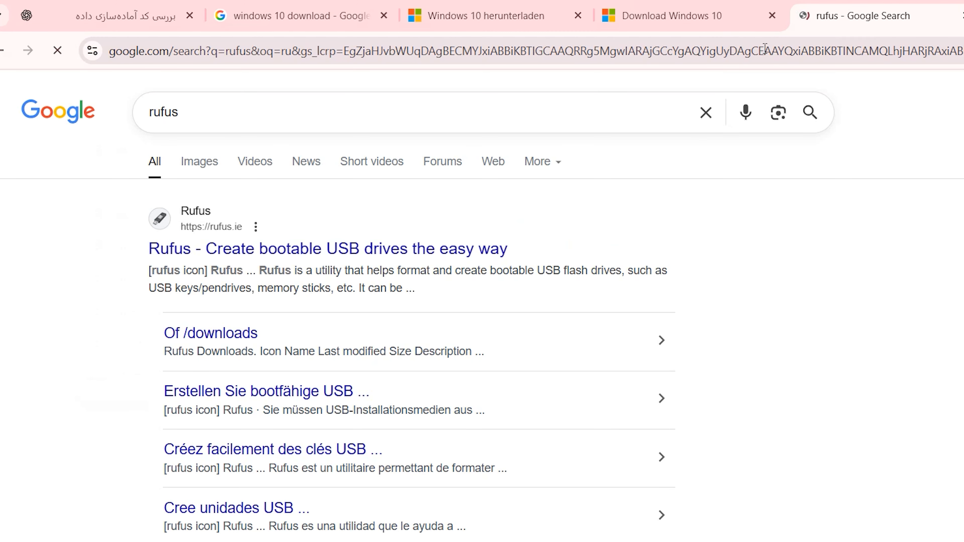
{"action": "right_click", "coordinate": [256, 249]}
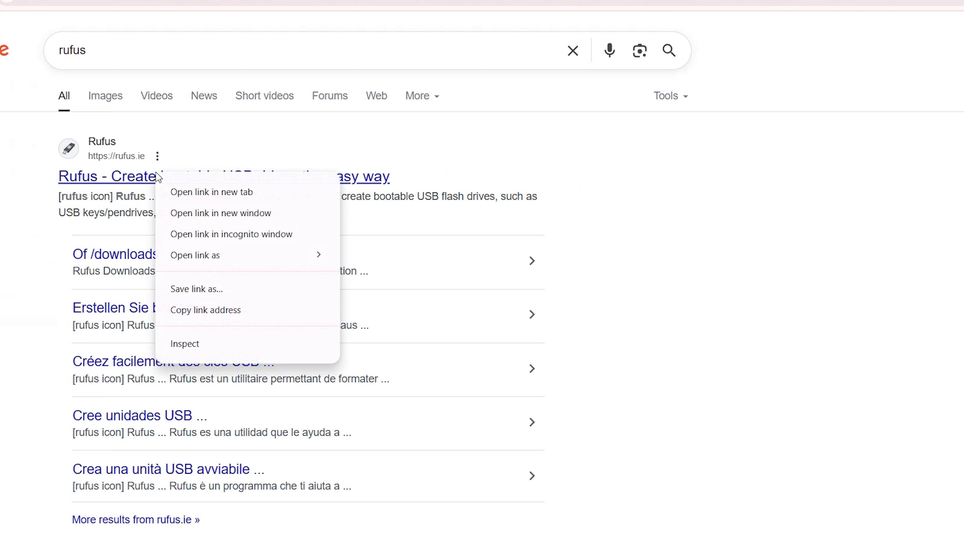
{"action": "left_click", "coordinate": [171, 192]}
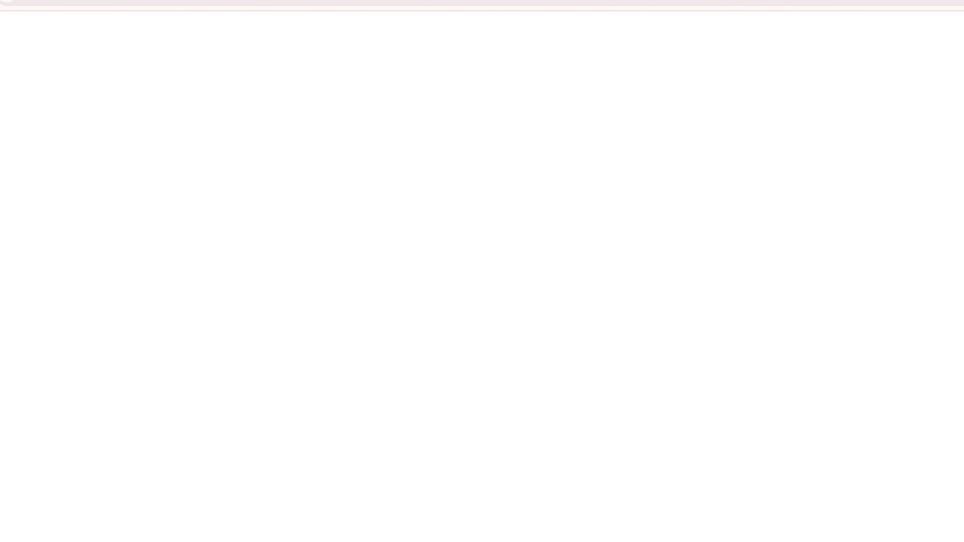
Download the standard Windows x64 release rufus-4.9.exe and show the downloaded file in its folder.
{"action": "scroll", "coordinate": [312, 254], "scroll_direction": "down", "scroll_amount": 5}
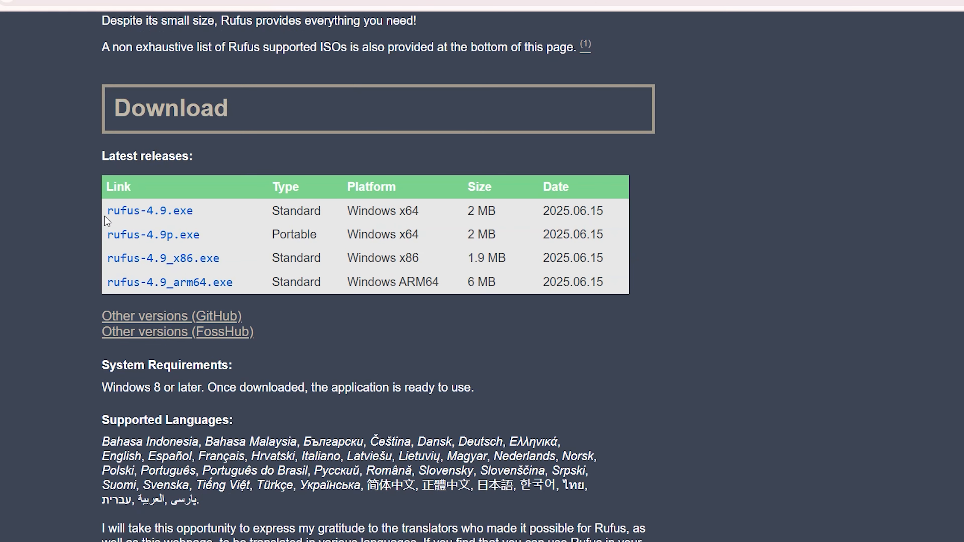
{"action": "left_click_drag", "start_coordinate": [78, 200], "coordinate": [697, 216]}
{"action": "left_click", "coordinate": [283, 261]}
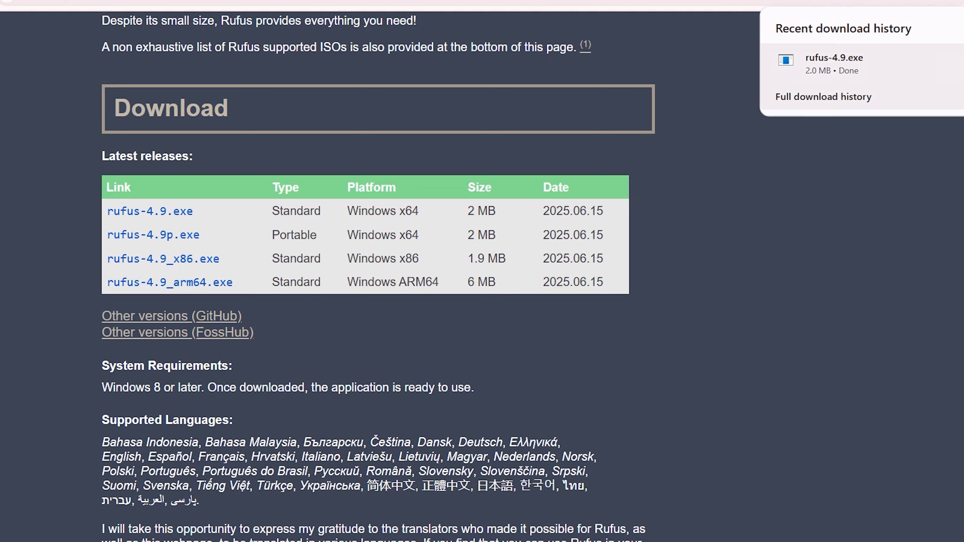
{"action": "mouse_move", "coordinate": [948, 65]}
{"action": "left_click", "coordinate": [951, 62]}
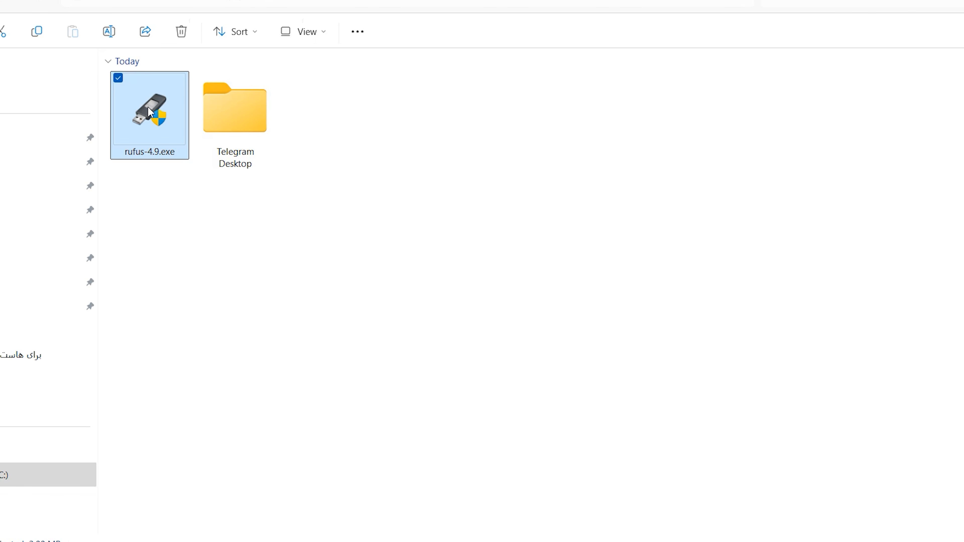
Launch rufus-4.9.exe, switch the boot image source from selecting to downloading, and start the ISO image download wizard.
{"action": "double_click", "coordinate": [153, 120]}
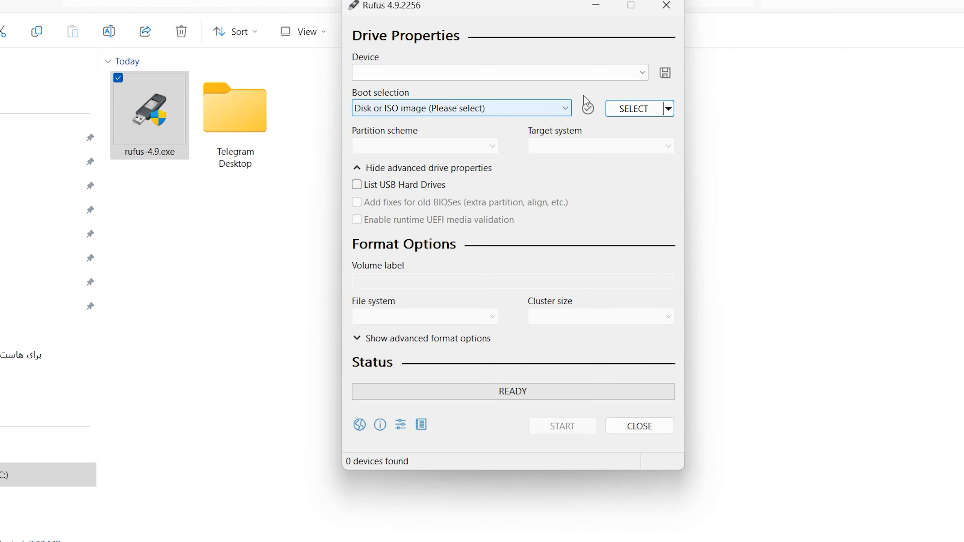
{"action": "left_click", "coordinate": [668, 108]}
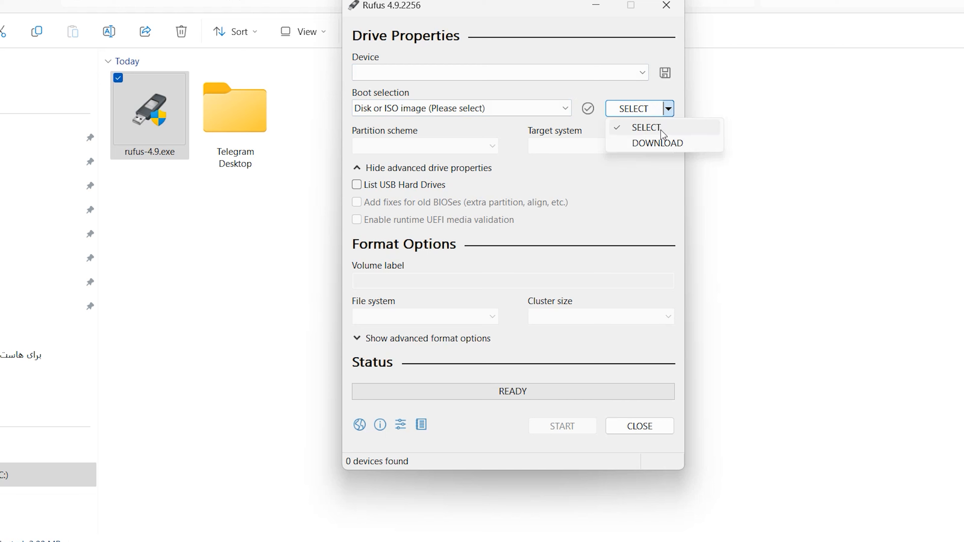
{"action": "left_click", "coordinate": [645, 143]}
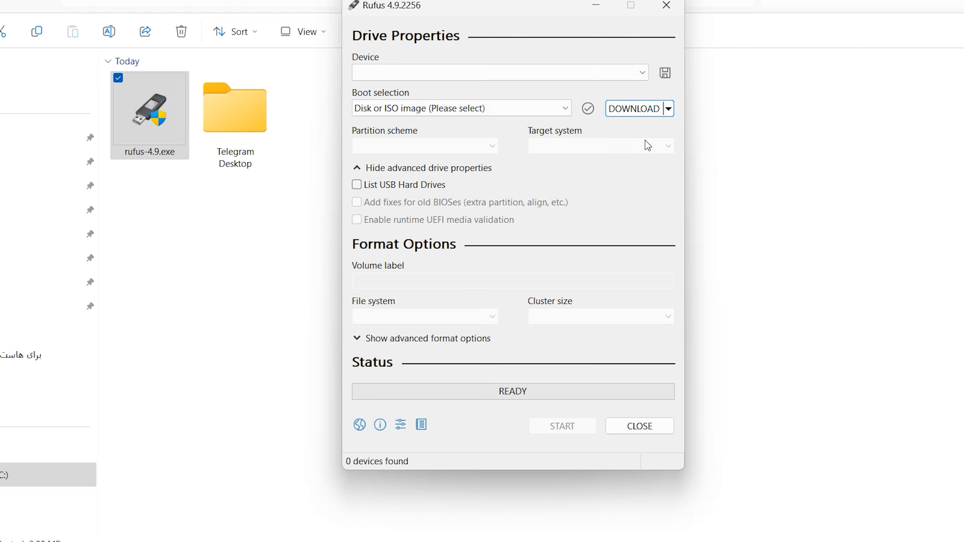
{"action": "left_click", "coordinate": [625, 112]}
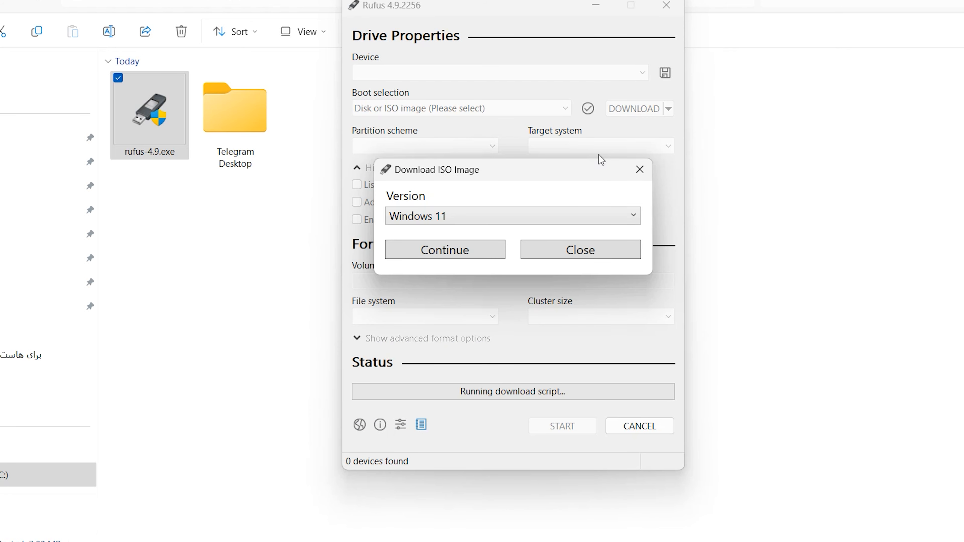
Choose Windows 10, release 22H2 v1 (Build 19045.2965 - 2023.05), and the Windows 10 Home/Pro/Edu edition for the ISO.
{"action": "left_click", "coordinate": [635, 216]}
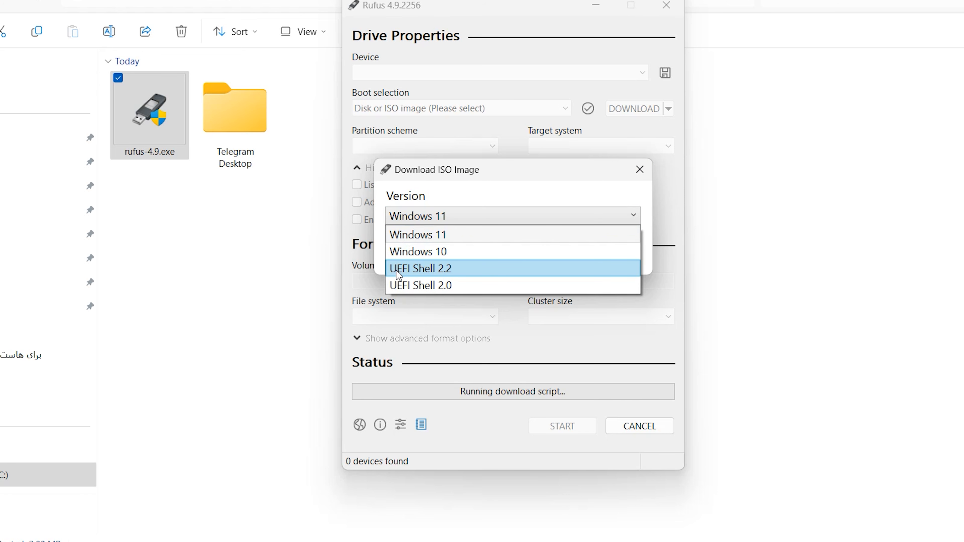
{"action": "left_click", "coordinate": [420, 251]}
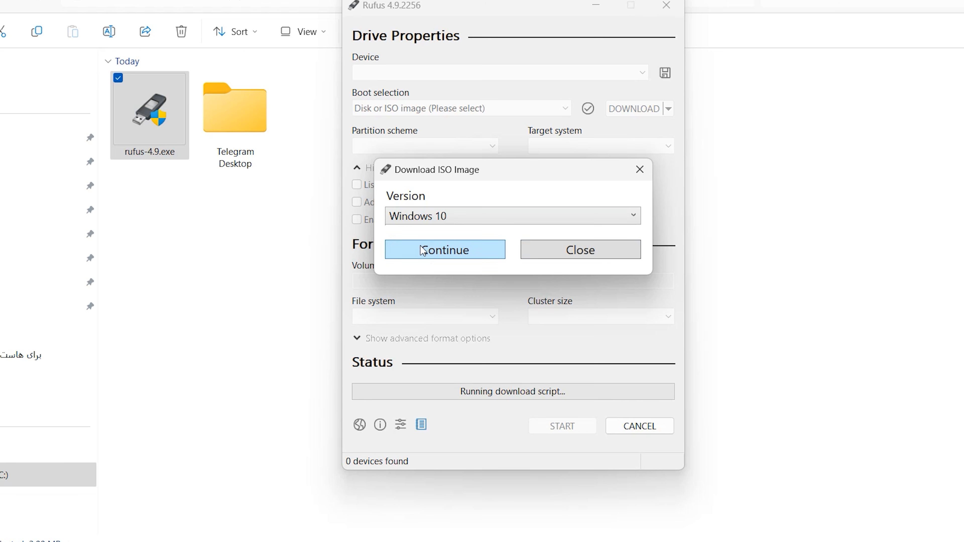
{"action": "left_click", "coordinate": [473, 252]}
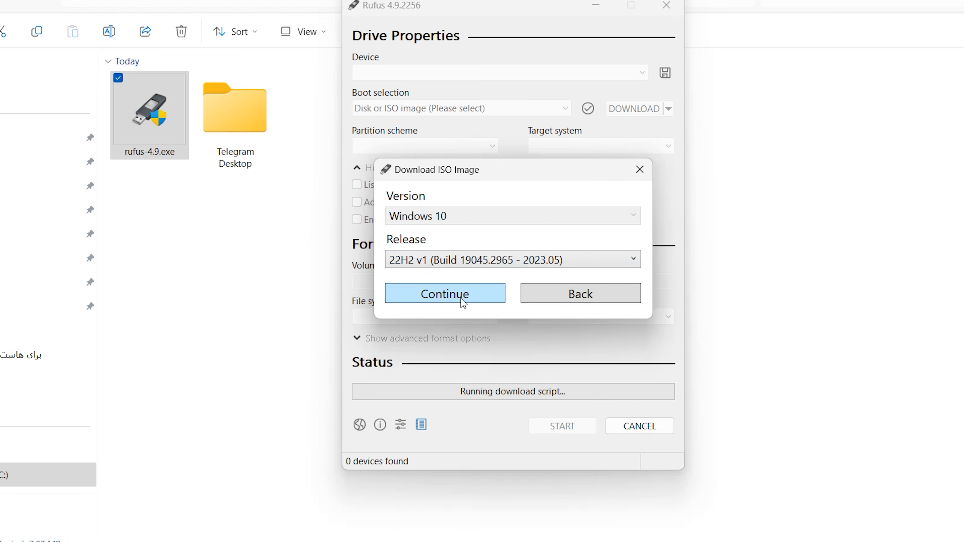
{"action": "left_click", "coordinate": [454, 295]}
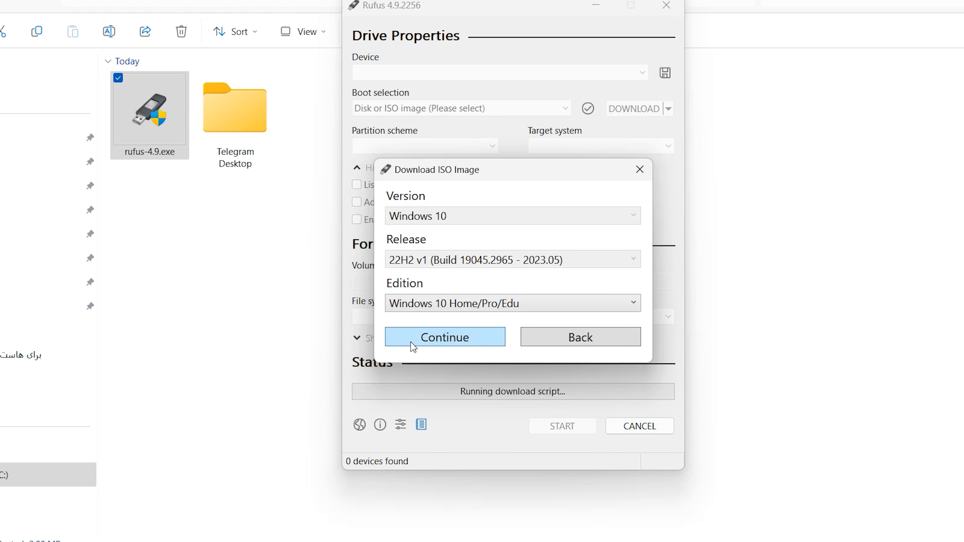
{"action": "left_click", "coordinate": [431, 342]}
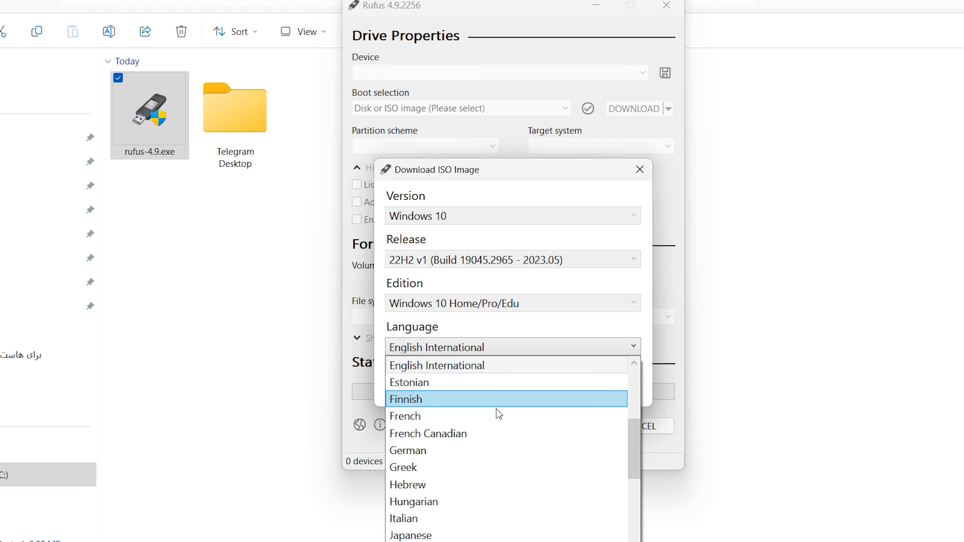
Browse the available languages and confirm English International for the Windows 10 ISO.
{"action": "scroll", "coordinate": [509, 497], "scroll_direction": "down", "scroll_amount": 1}
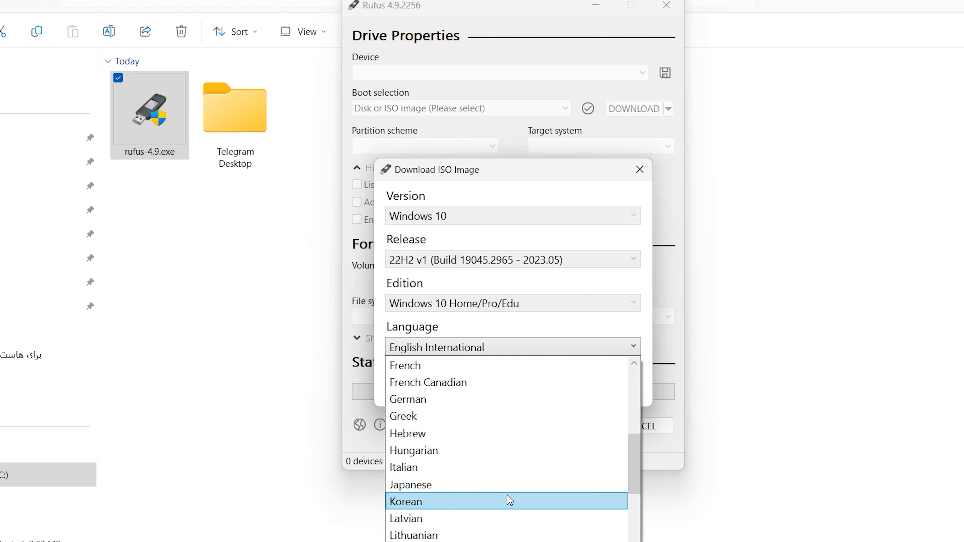
{"action": "scroll", "coordinate": [510, 379], "scroll_direction": "up", "scroll_amount": 1}
{"action": "scroll", "coordinate": [497, 395], "scroll_direction": "down", "scroll_amount": 2}
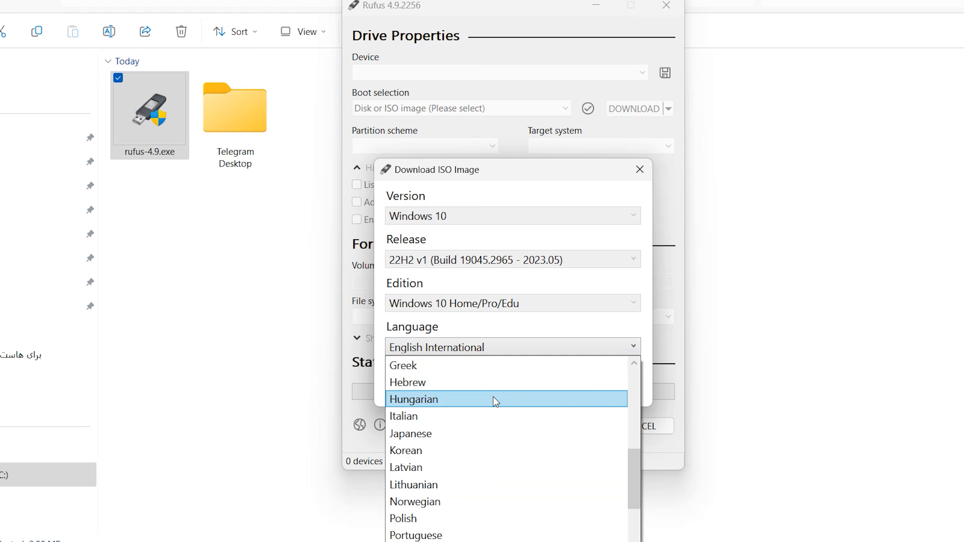
{"action": "left_click", "coordinate": [555, 326]}
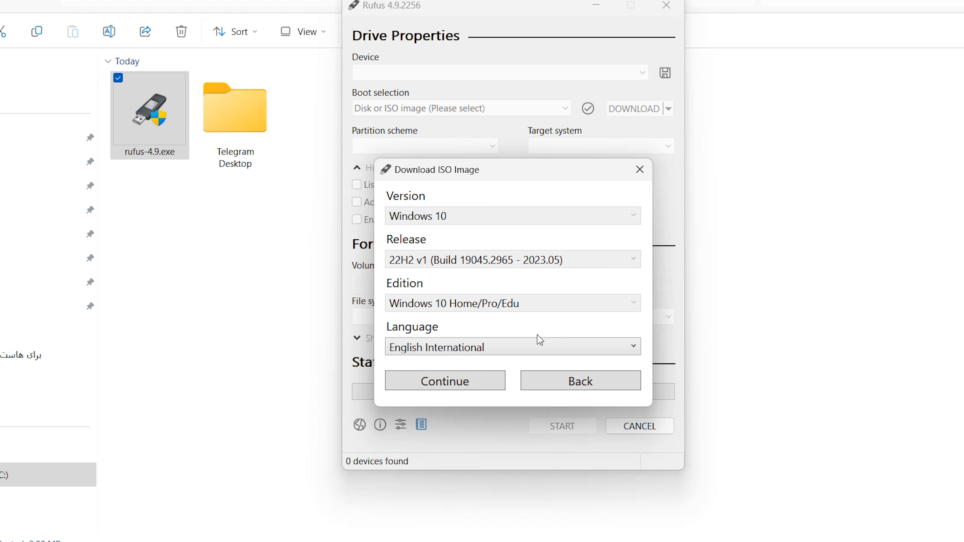
{"action": "left_click", "coordinate": [420, 384]}
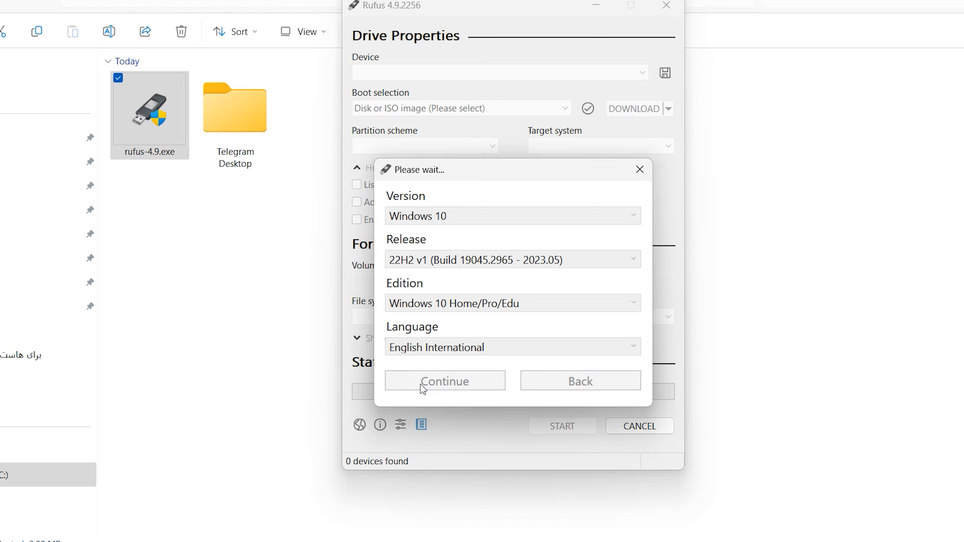
Choose the x64 architecture and start downloading the ISO to the Downloads folder as Win10_22H2_EnglishInternational_x64v1.iso.
{"action": "left_click", "coordinate": [492, 392]}
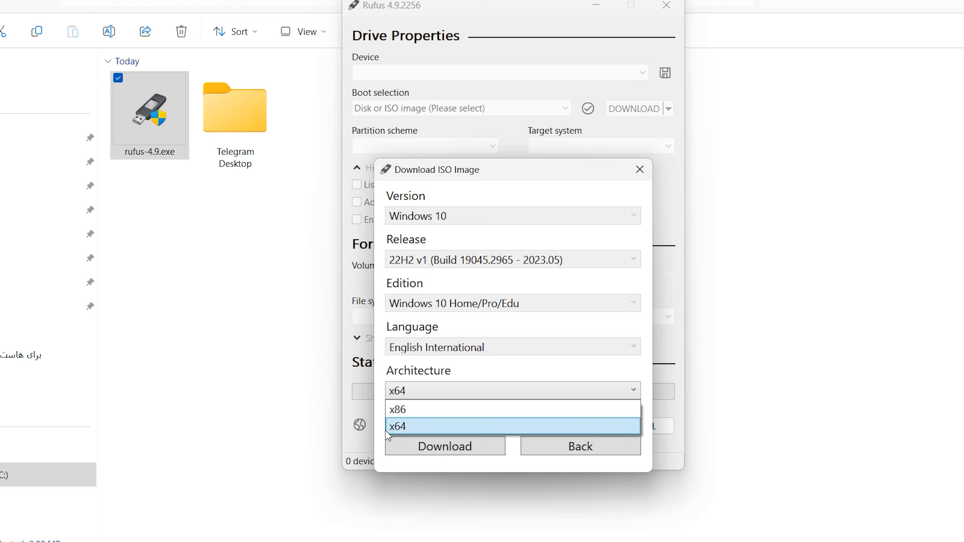
{"action": "left_click", "coordinate": [406, 427]}
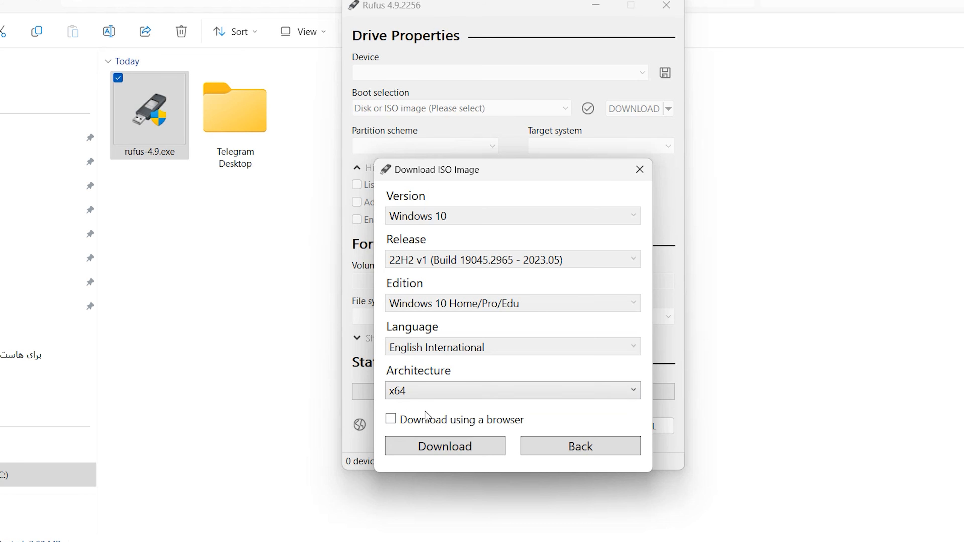
{"action": "left_click", "coordinate": [439, 447]}
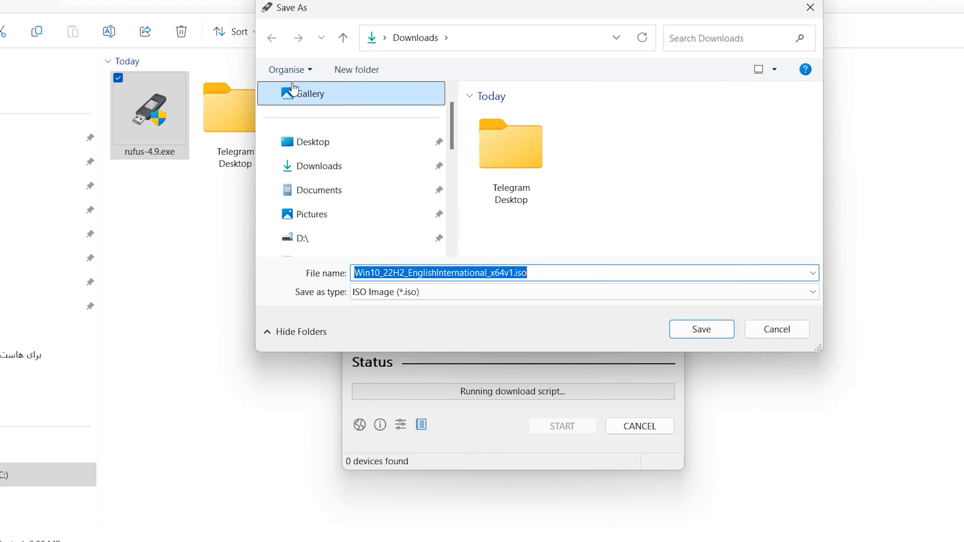
{"action": "left_click", "coordinate": [338, 168]}
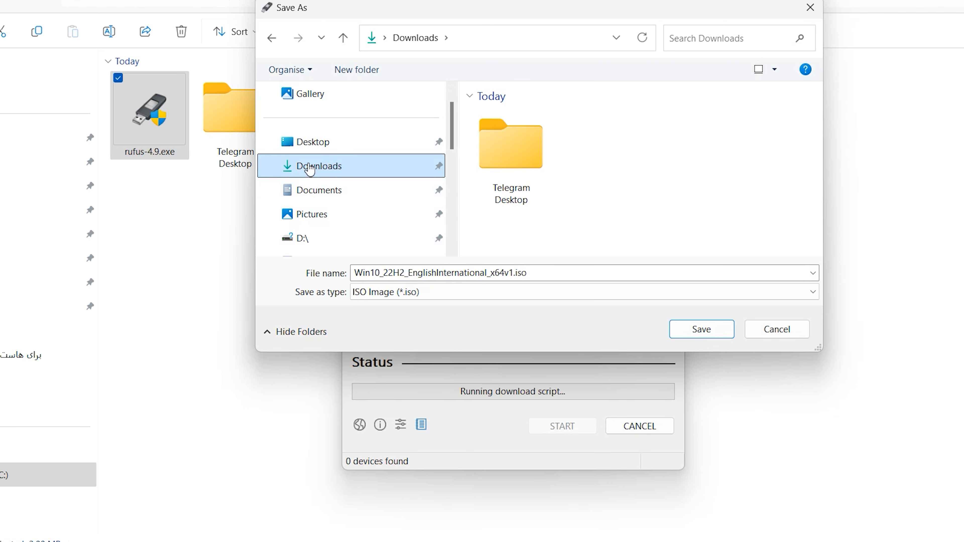
{"action": "left_click", "coordinate": [679, 330]}
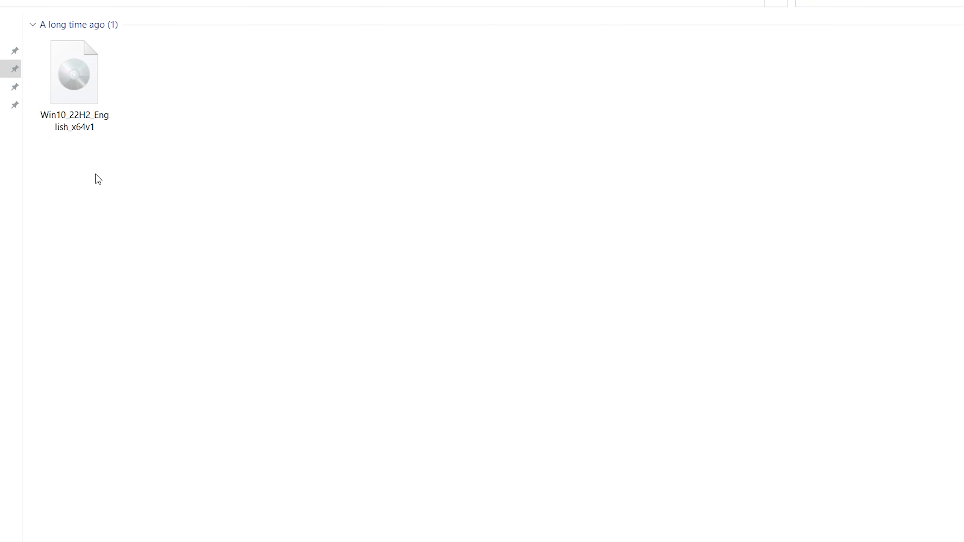
Mount the Win10_22H2_English_x64v1 disc image from its folder.
{"action": "left_click_drag", "start_coordinate": [274, 209], "coordinate": [57, 66]}
{"action": "left_click", "coordinate": [178, 176]}
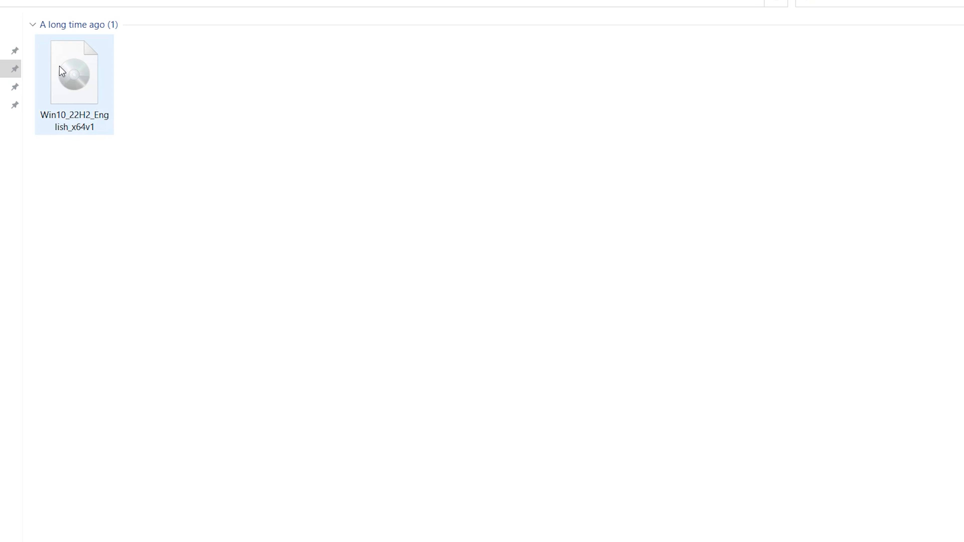
{"action": "mouse_move", "coordinate": [65, 66]}
{"action": "right_click", "coordinate": [74, 71]}
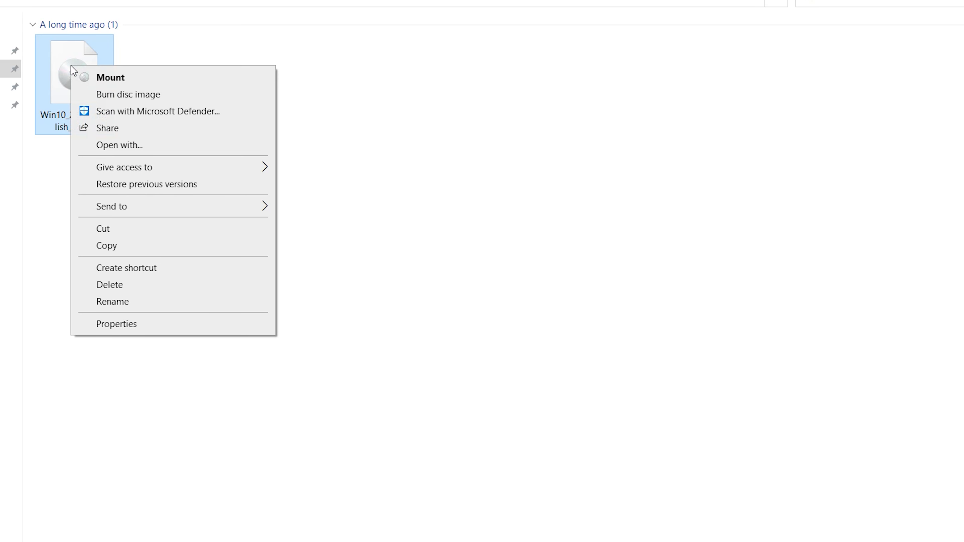
{"action": "left_click", "coordinate": [131, 78]}
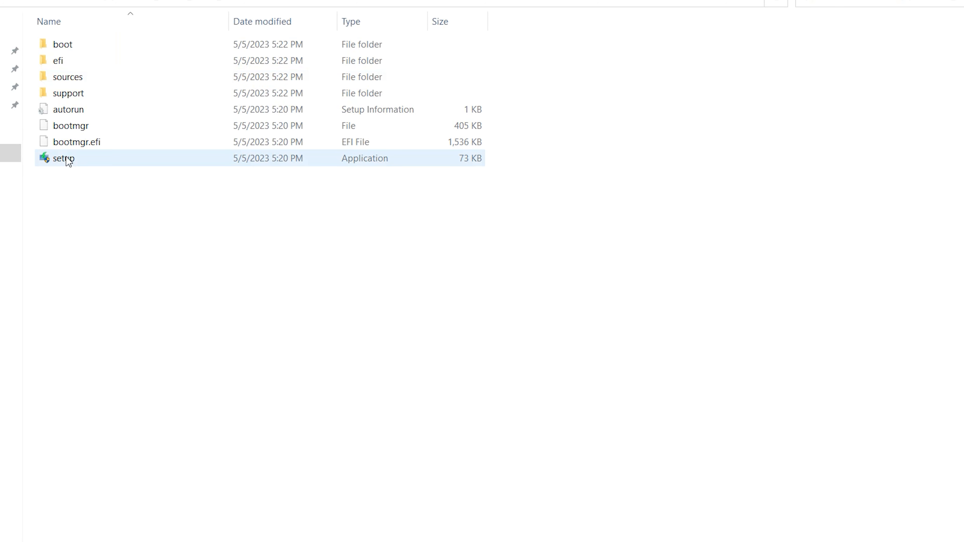
Show the mounted image's files as large icons and run setup as administrator, approving the elevation request.
{"action": "key", "text": "ctrl+shift+2"}
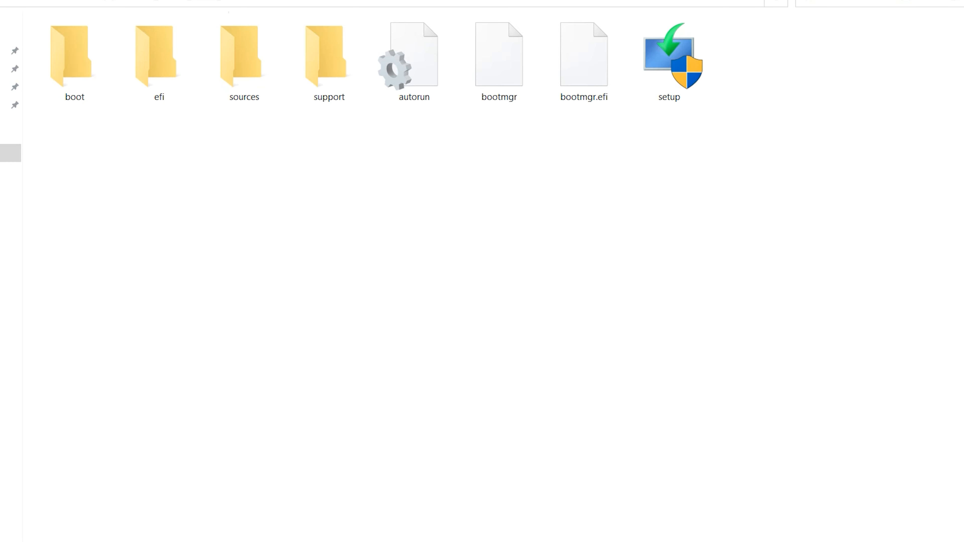
{"action": "left_click", "coordinate": [656, 69]}
{"action": "right_click", "coordinate": [658, 71]}
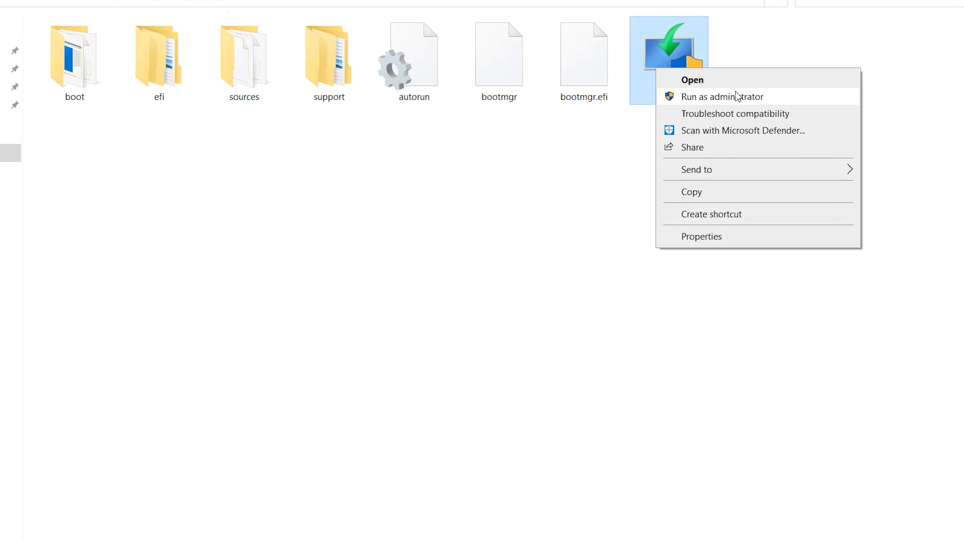
{"action": "left_click", "coordinate": [746, 98]}
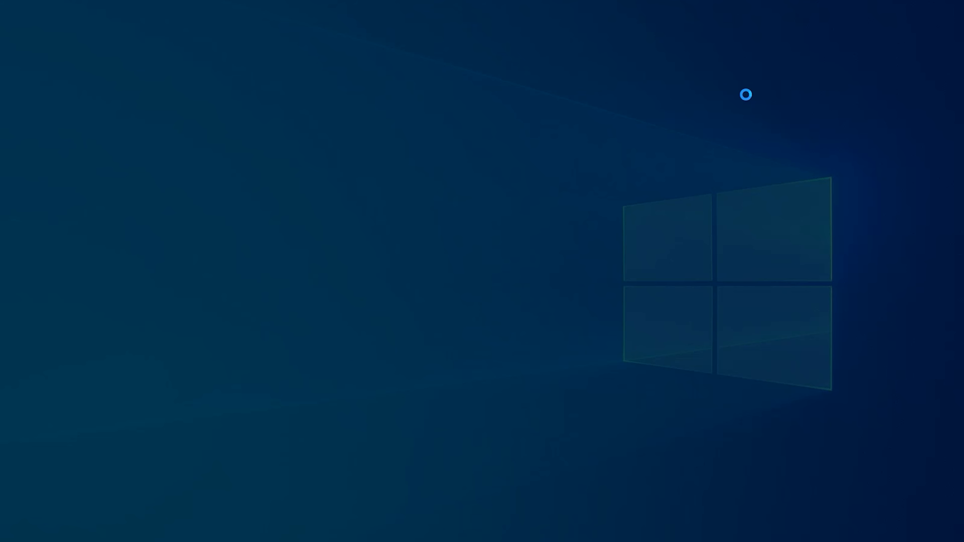
{"action": "left_click", "coordinate": [406, 371]}
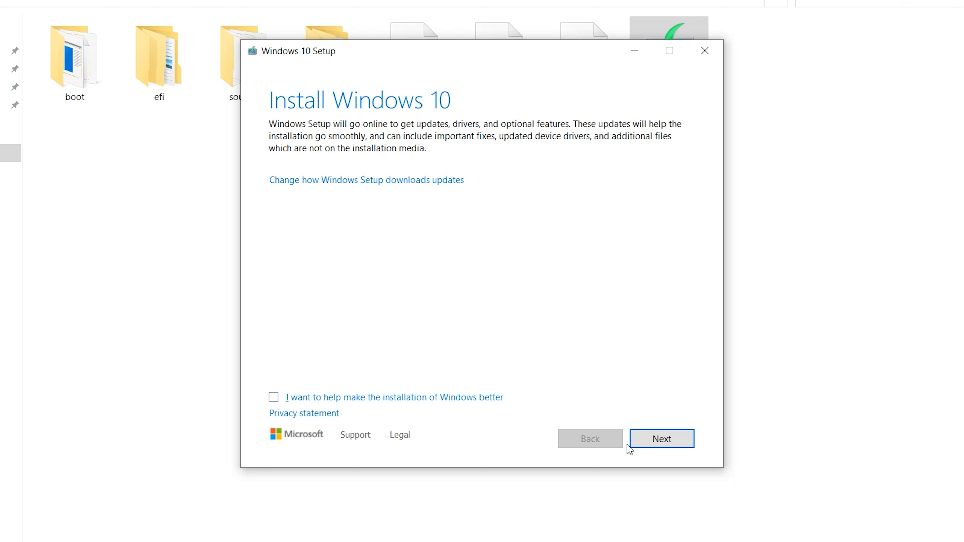
Proceed past the Install Windows 10 introduction and accept the license terms.
{"action": "left_click", "coordinate": [678, 446]}
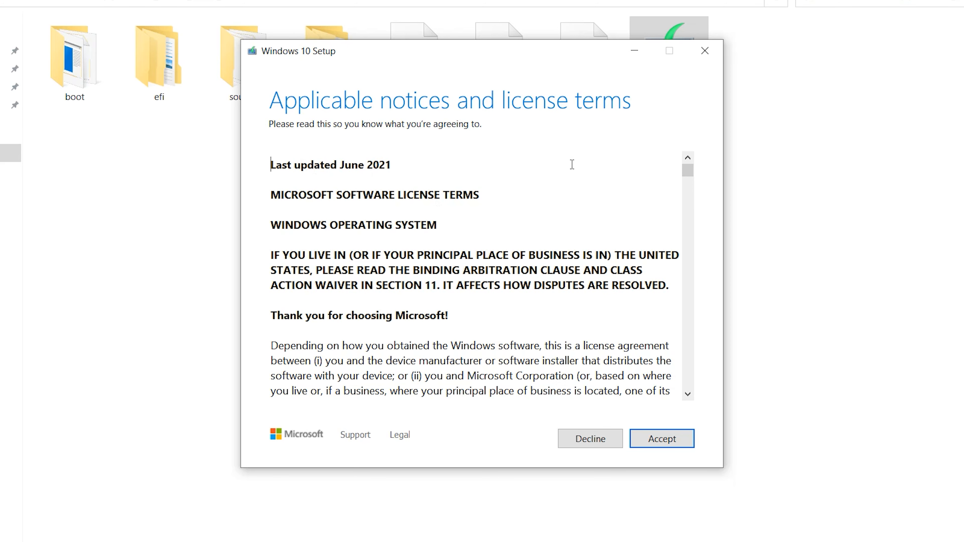
{"action": "scroll", "coordinate": [462, 195], "scroll_direction": "down", "scroll_amount": 12}
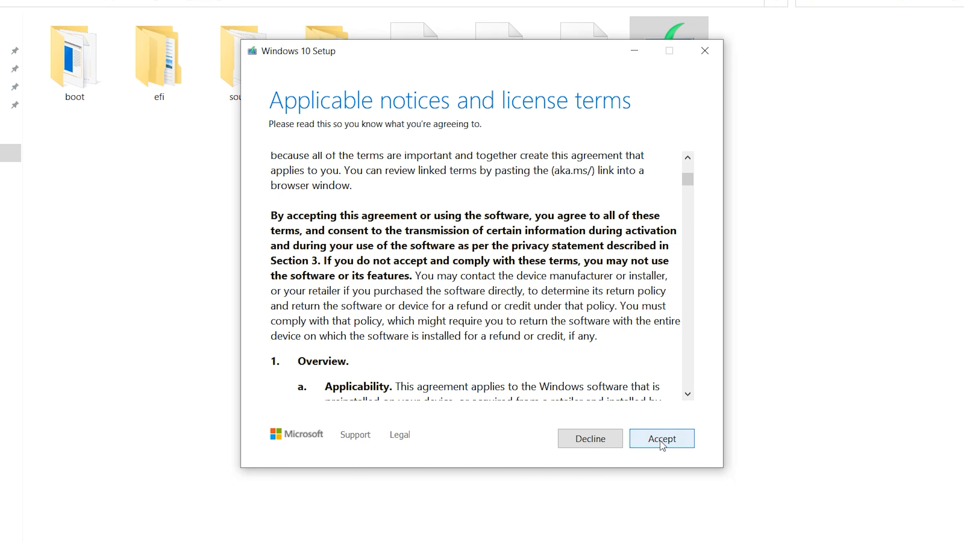
{"action": "left_click", "coordinate": [662, 443]}
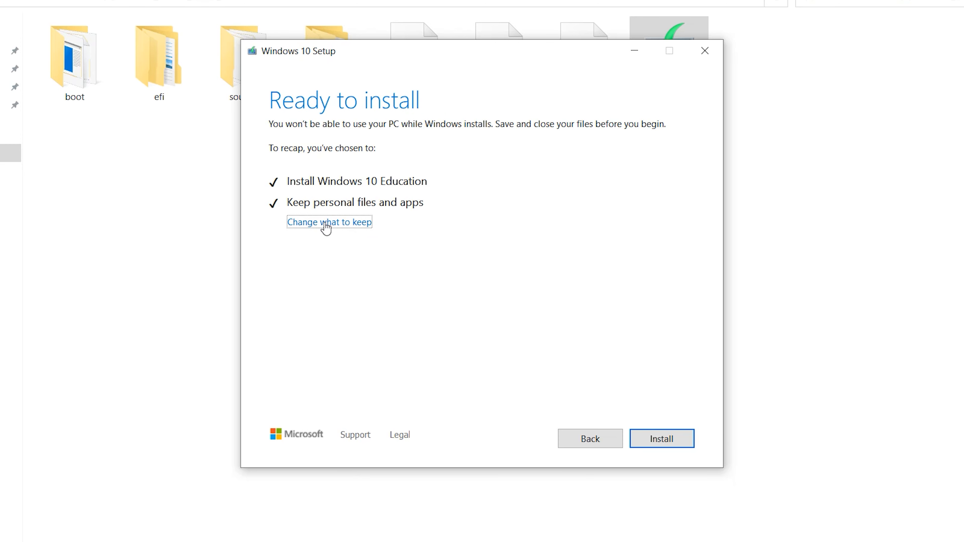
Change what to keep to Nothing and start the Windows 10 Education installation.
{"action": "left_click", "coordinate": [338, 224]}
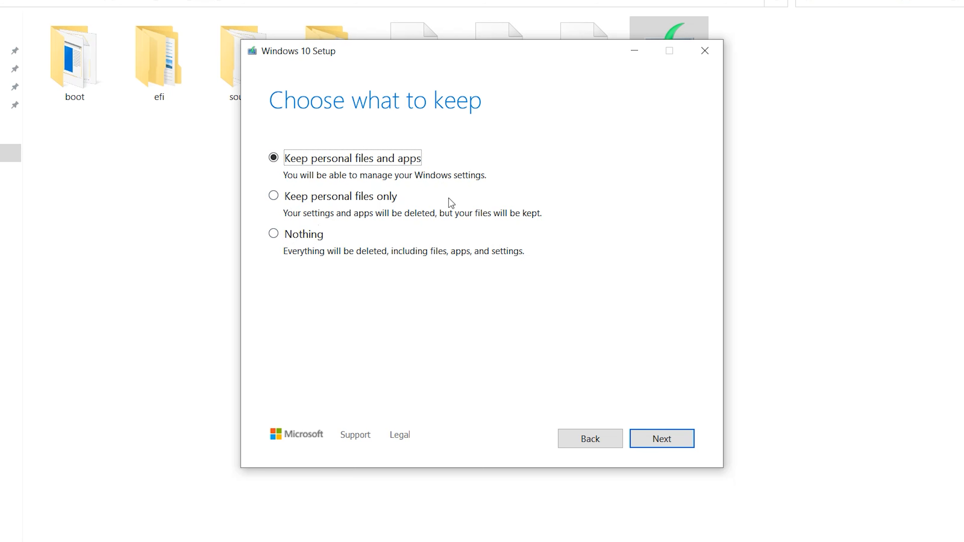
{"action": "left_click", "coordinate": [274, 235]}
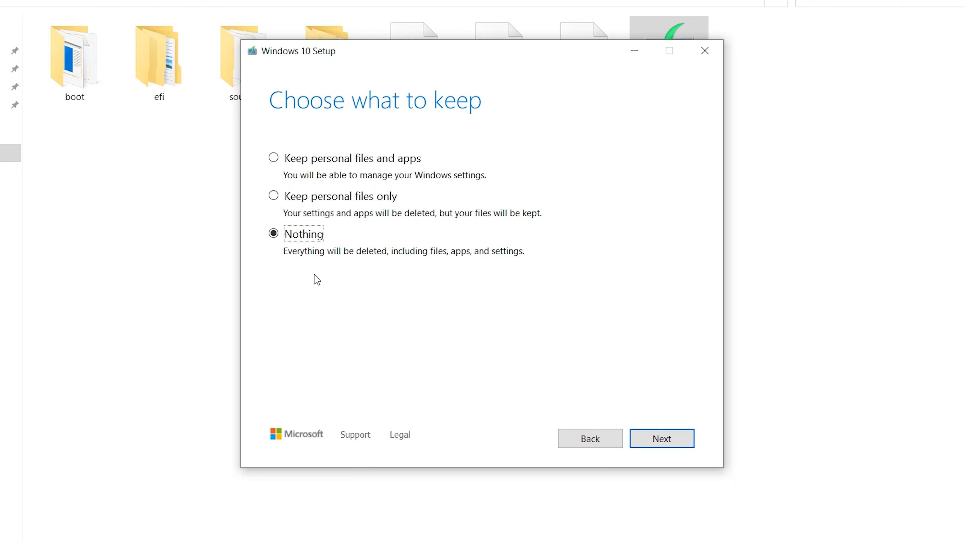
{"action": "left_click", "coordinate": [273, 158]}
{"action": "left_click", "coordinate": [273, 235]}
{"action": "left_click", "coordinate": [661, 441]}
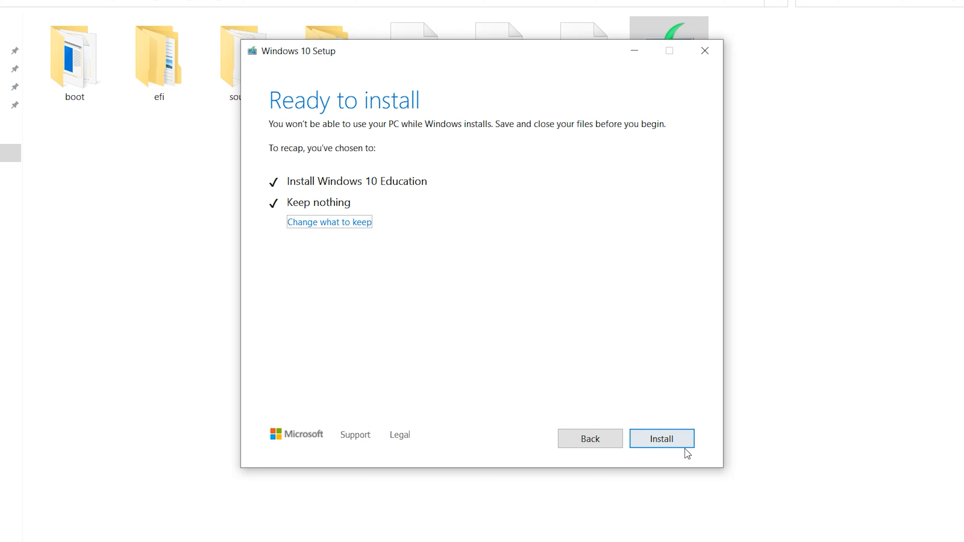
{"action": "left_click", "coordinate": [678, 442]}
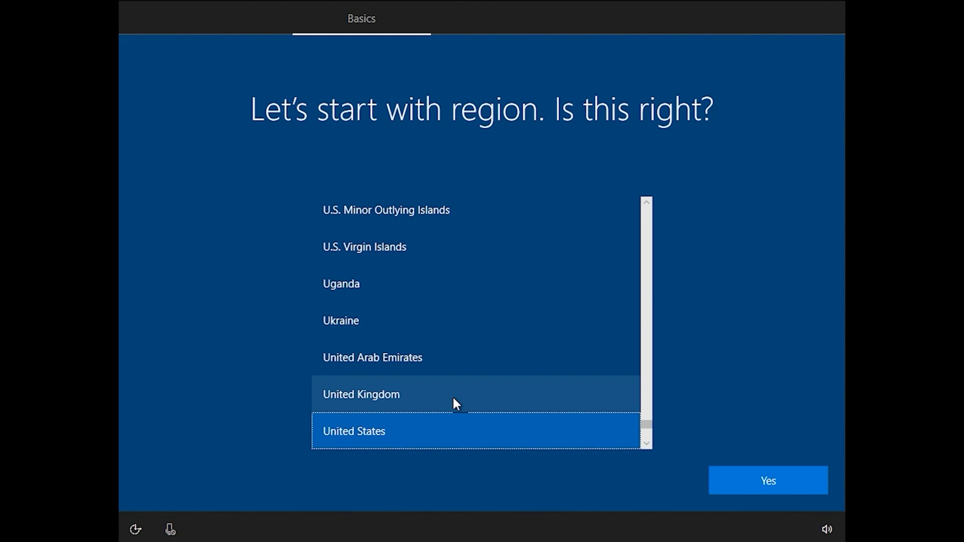
Confirm United States as the region and US as the keyboard layout, skipping a second layout.
{"action": "left_click", "coordinate": [754, 488]}
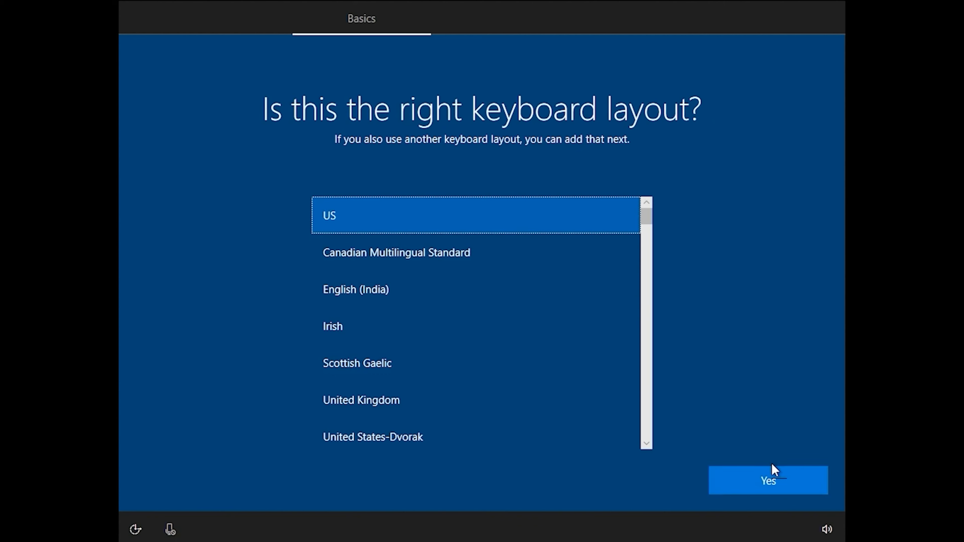
{"action": "left_click", "coordinate": [774, 481]}
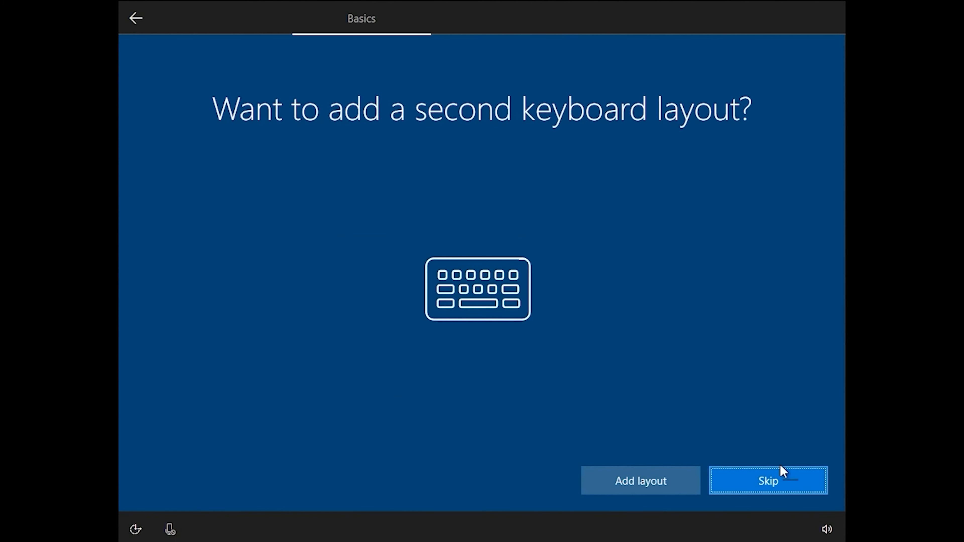
{"action": "left_click", "coordinate": [750, 478]}
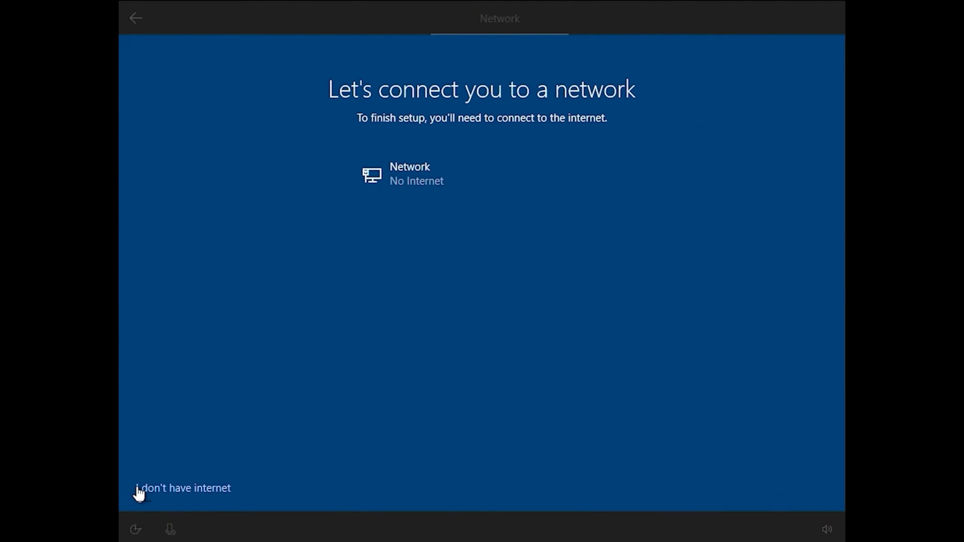
Continue with limited setup without internet and name the local account admin.
{"action": "left_click", "coordinate": [165, 488]}
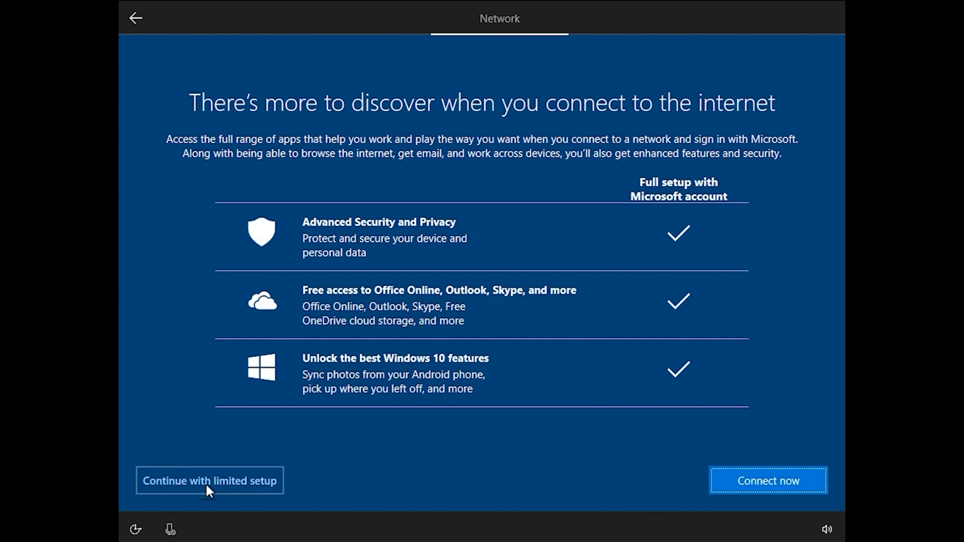
{"action": "left_click", "coordinate": [225, 490]}
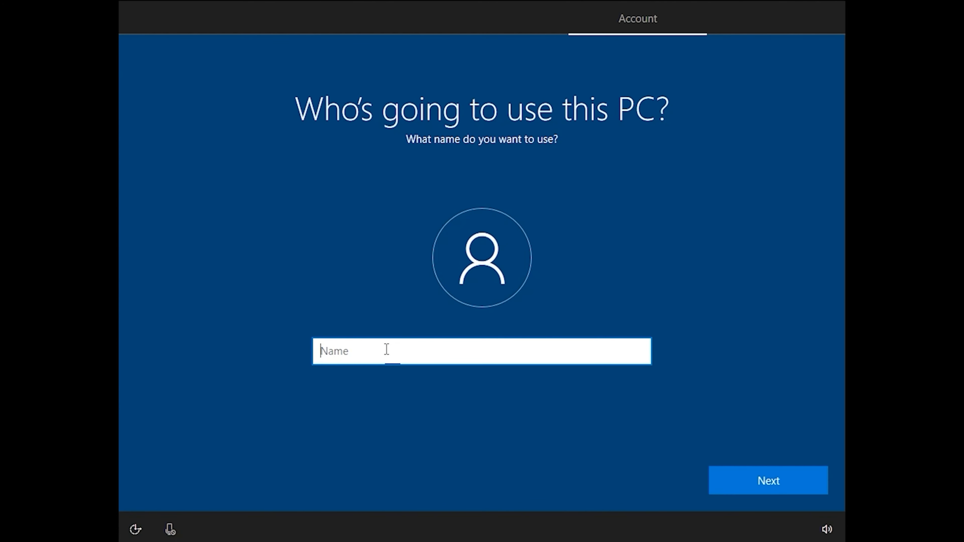
{"action": "type", "text": "admin"}
{"action": "left_click", "coordinate": [770, 479]}
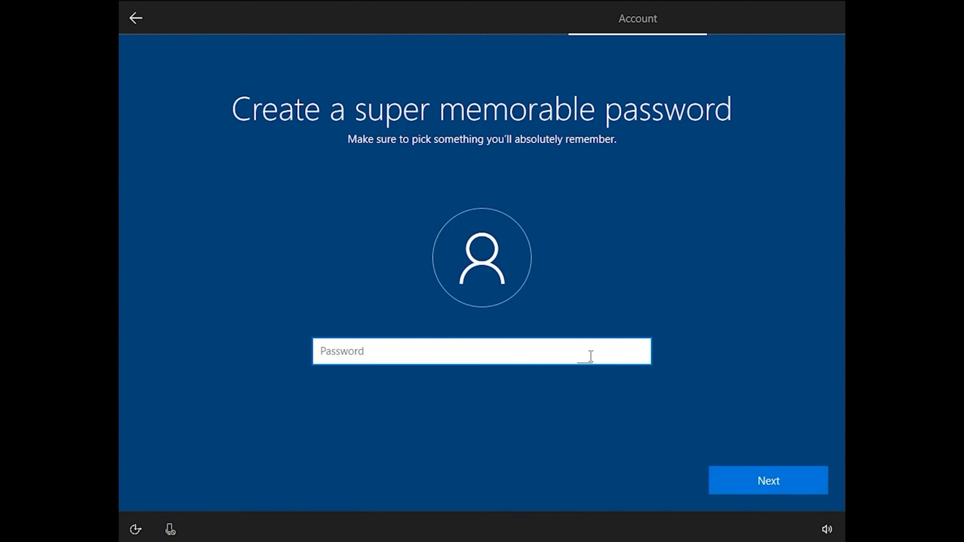
Enter the account password for the new local account and confirm it.
{"action": "type", "text": "admin"}
{"action": "left_click", "coordinate": [753, 481]}
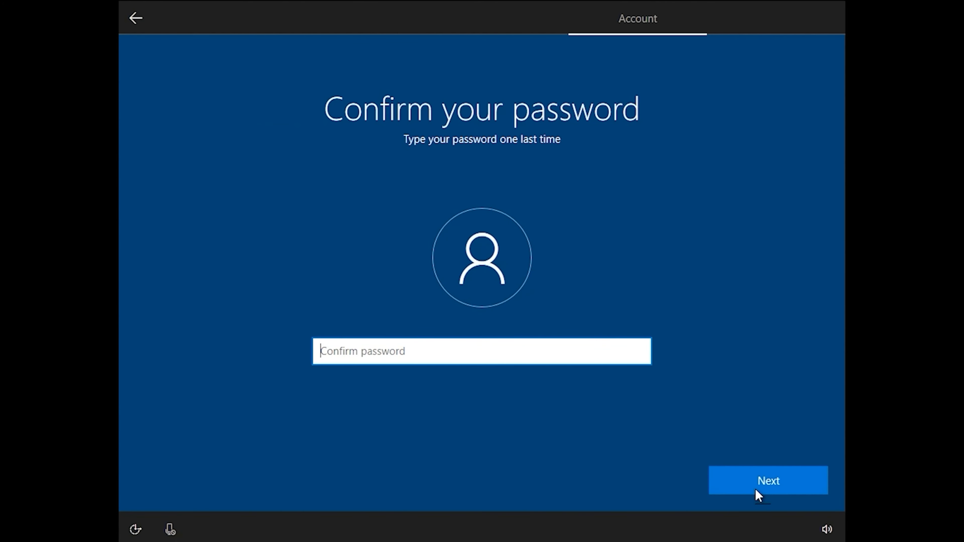
{"action": "type", "text": "admin"}
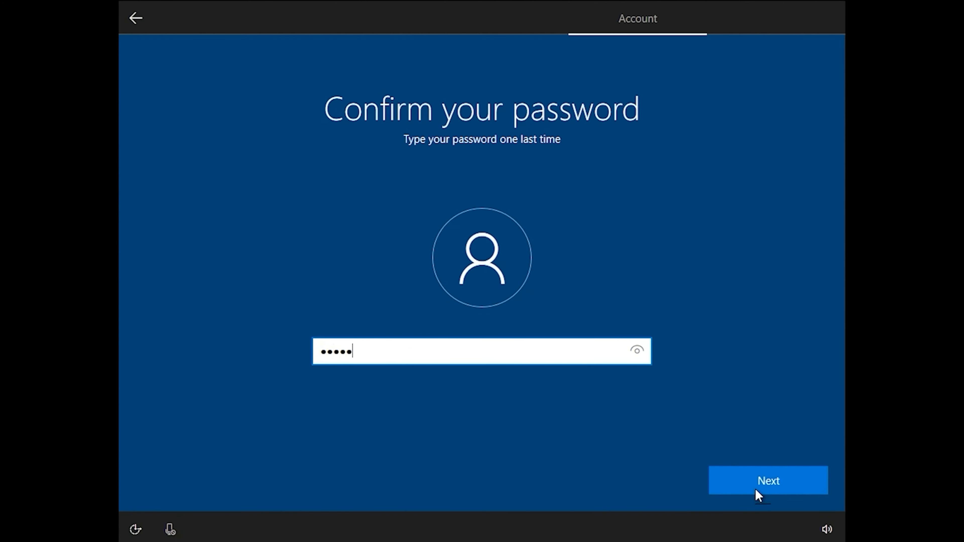
{"action": "left_click", "coordinate": [759, 482]}
Choose "What was your first pet's name?" as the first security question and submit the security answer.
{"action": "left_click", "coordinate": [641, 367]}
{"action": "left_click", "coordinate": [576, 380]}
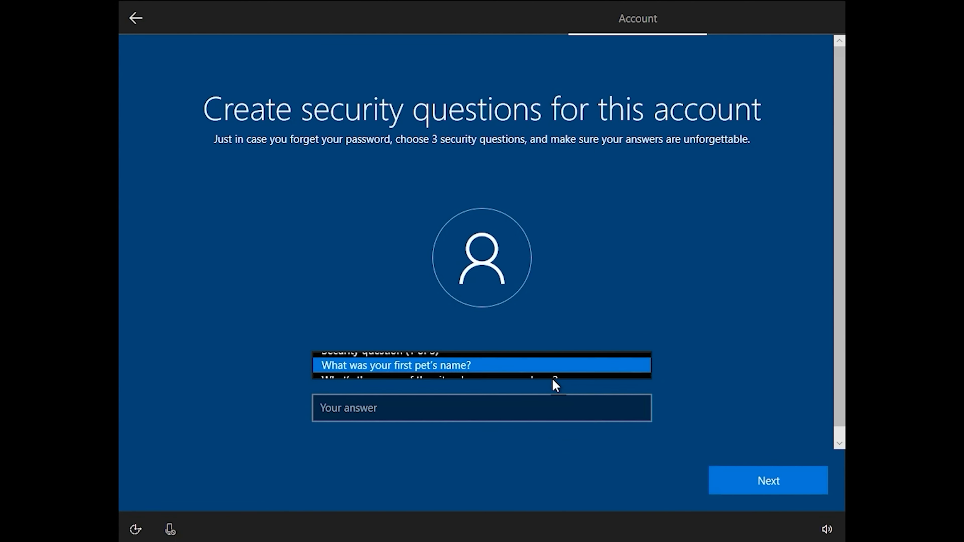
{"action": "left_click", "coordinate": [531, 408]}
{"action": "type", "text": "admin"}
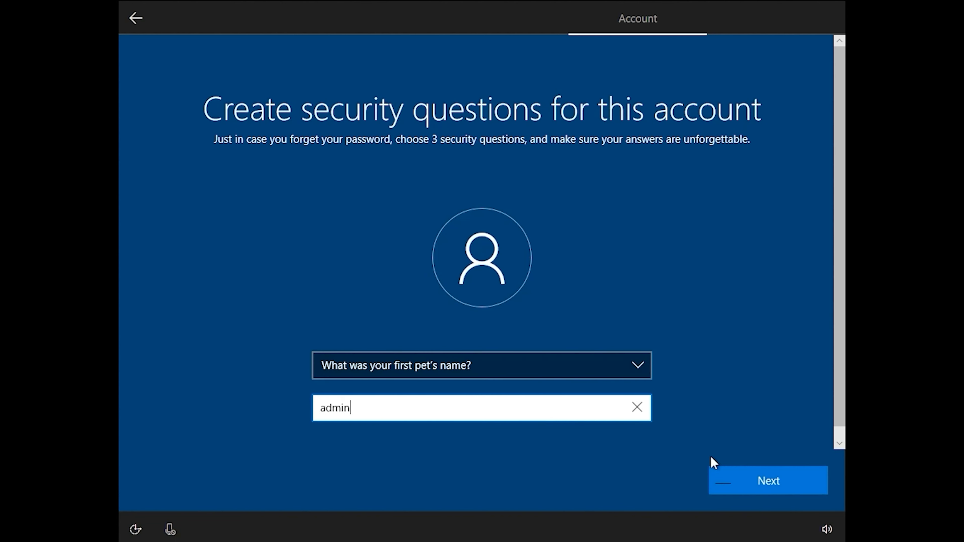
{"action": "left_click", "coordinate": [713, 471]}
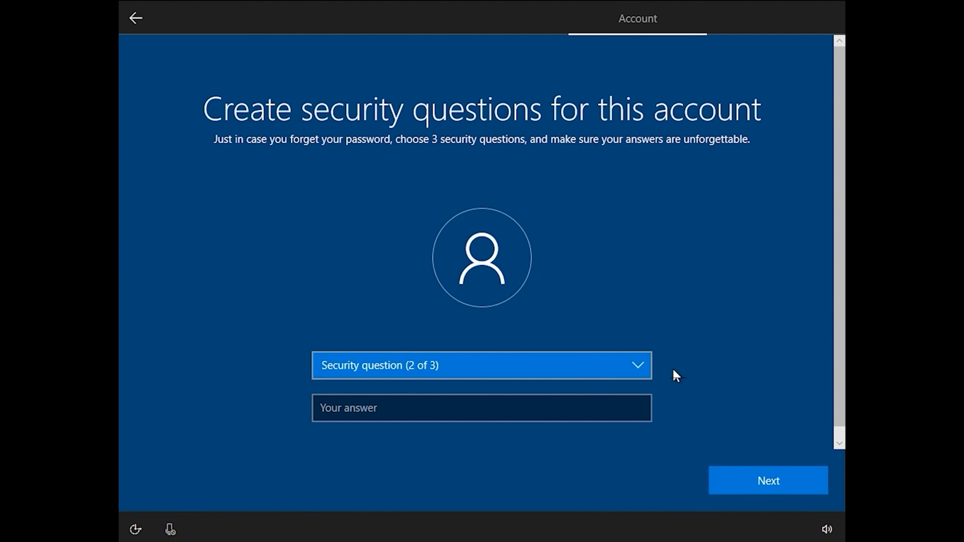
Choose "What was your childhood nickname?" as the second security question and submit the security answer.
{"action": "left_click", "coordinate": [634, 366]}
{"action": "left_click", "coordinate": [578, 399]}
{"action": "left_click", "coordinate": [755, 483]}
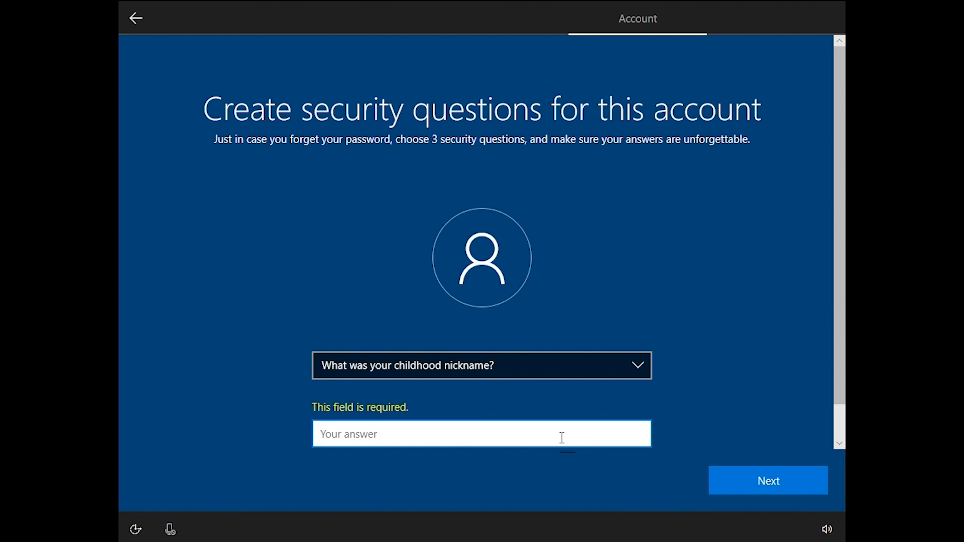
{"action": "type", "text": "admin"}
{"action": "key", "text": "BackSpace"}
{"action": "key", "text": "BackSpace"}
{"action": "key", "text": "BackSpace"}
{"action": "key", "text": "BackSpace"}
{"action": "key", "text": "BackSpace"}
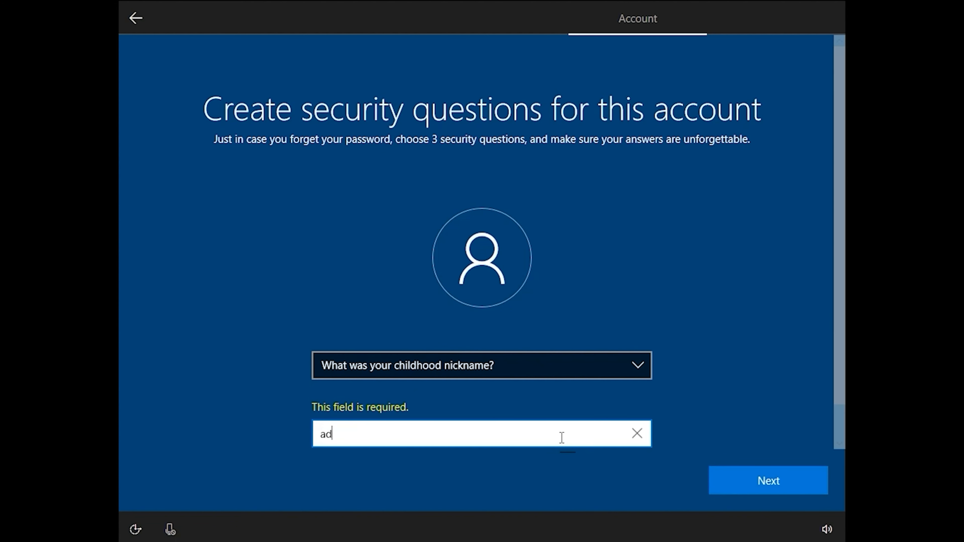
{"action": "type", "text": "admin"}
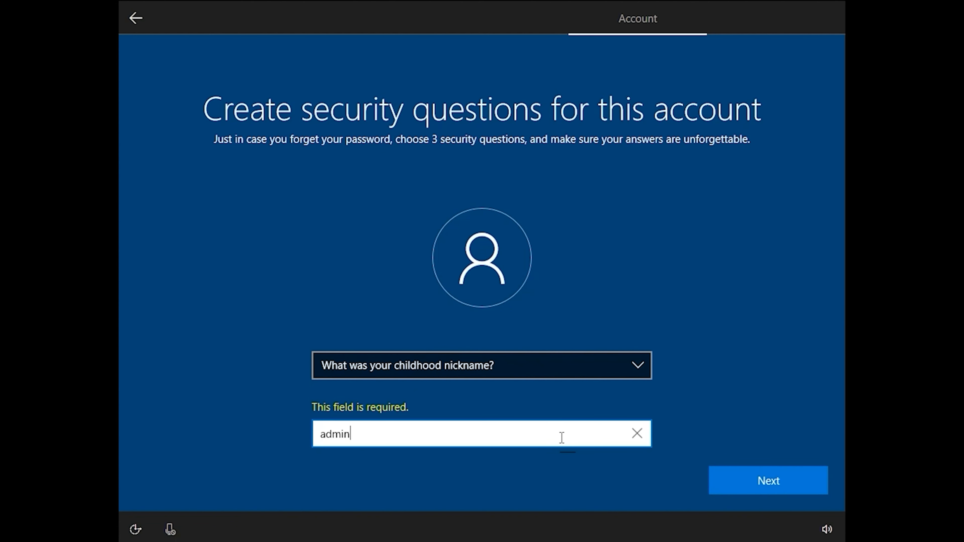
{"action": "left_click", "coordinate": [744, 481]}
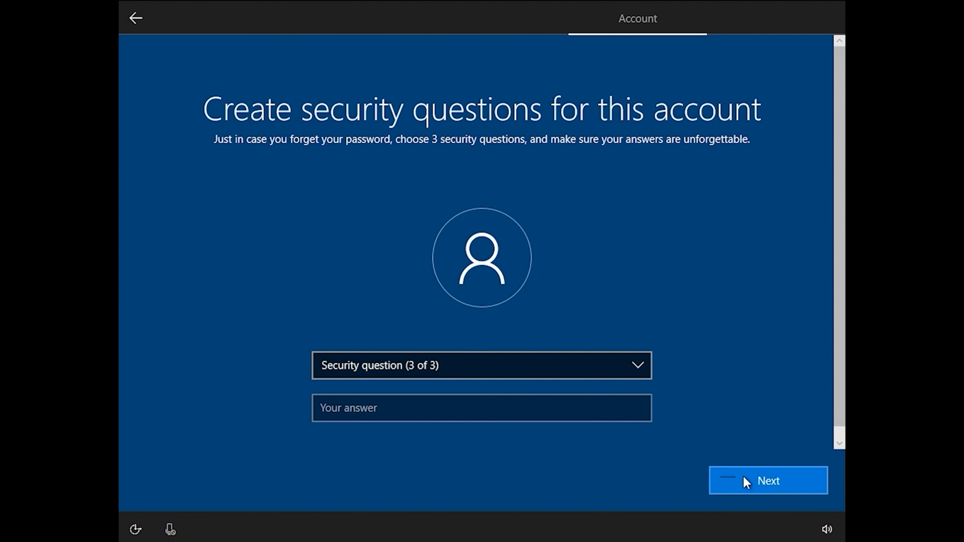
Choose "What's the first name of your oldest cousin?" as the third security question and submit the security answer.
{"action": "left_click", "coordinate": [576, 358]}
{"action": "left_click", "coordinate": [544, 410]}
{"action": "left_click", "coordinate": [784, 487]}
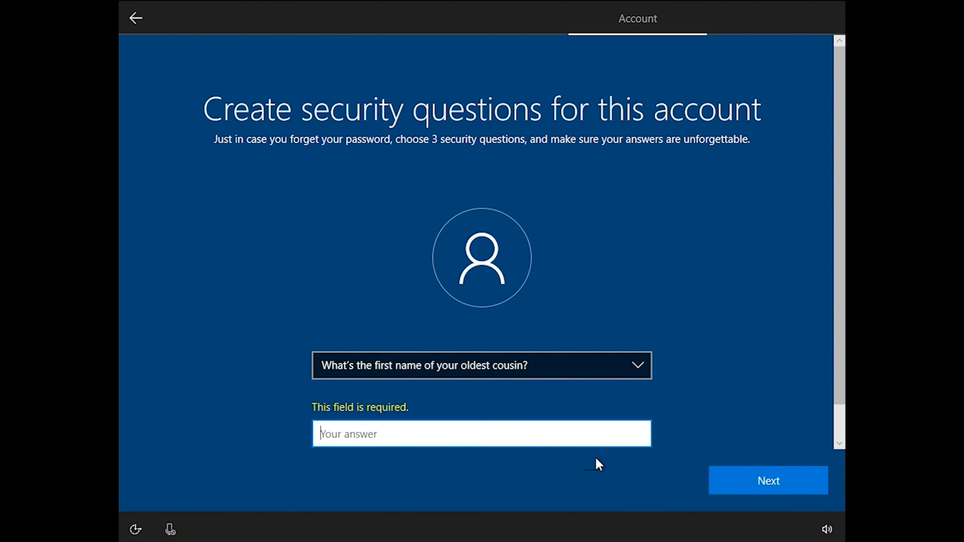
{"action": "type", "text": "admin"}
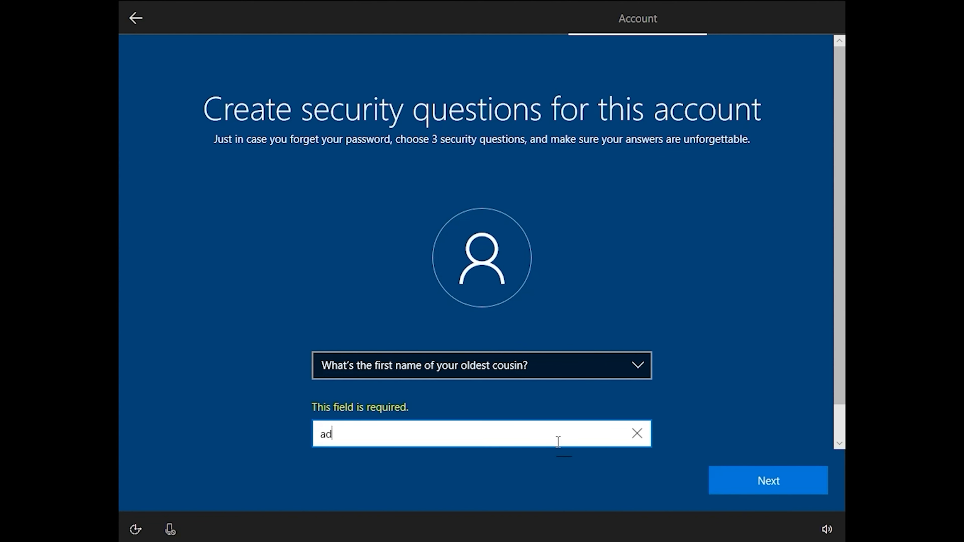
{"action": "left_click", "coordinate": [785, 487]}
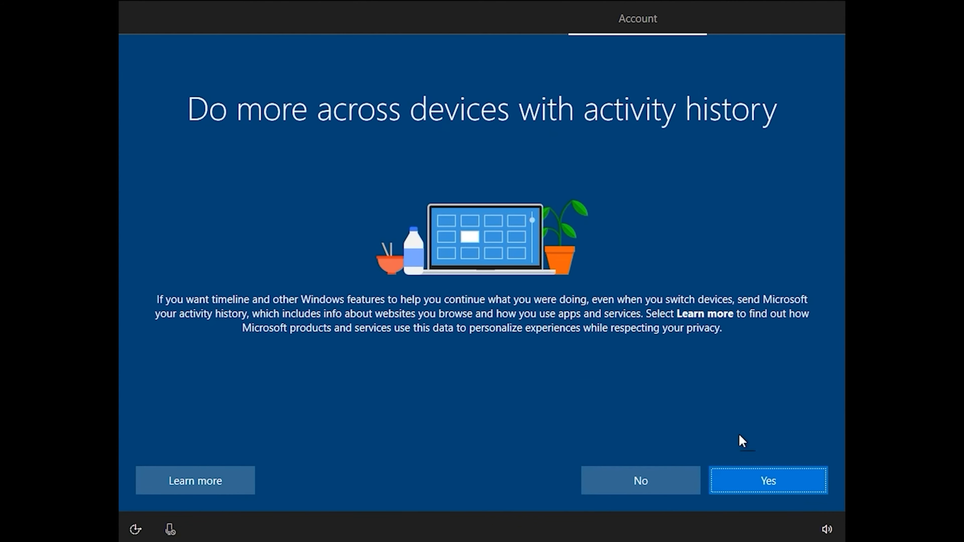
Agree to send activity history and accept the default privacy settings for the device.
{"action": "left_click", "coordinate": [785, 488]}
{"action": "left_click", "coordinate": [784, 487]}
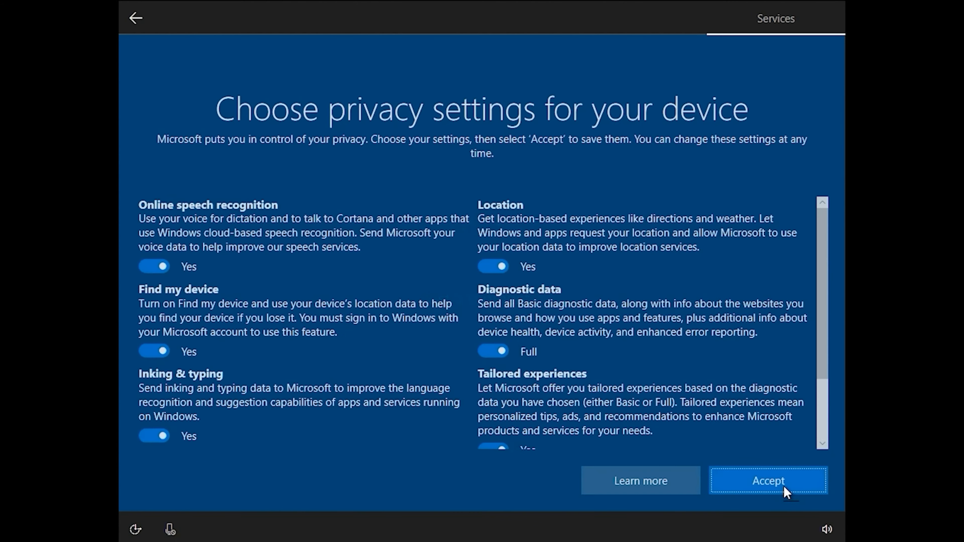
{"action": "left_click", "coordinate": [784, 487]}
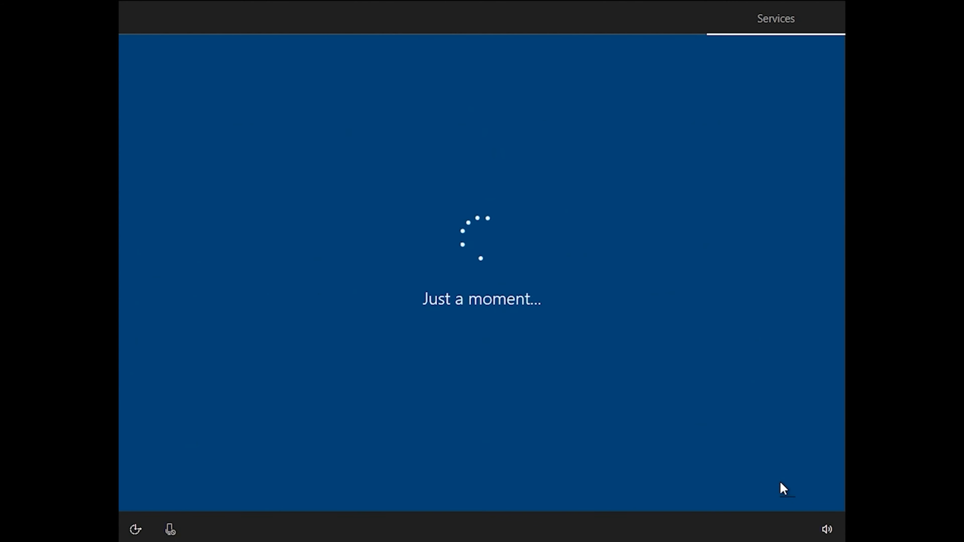